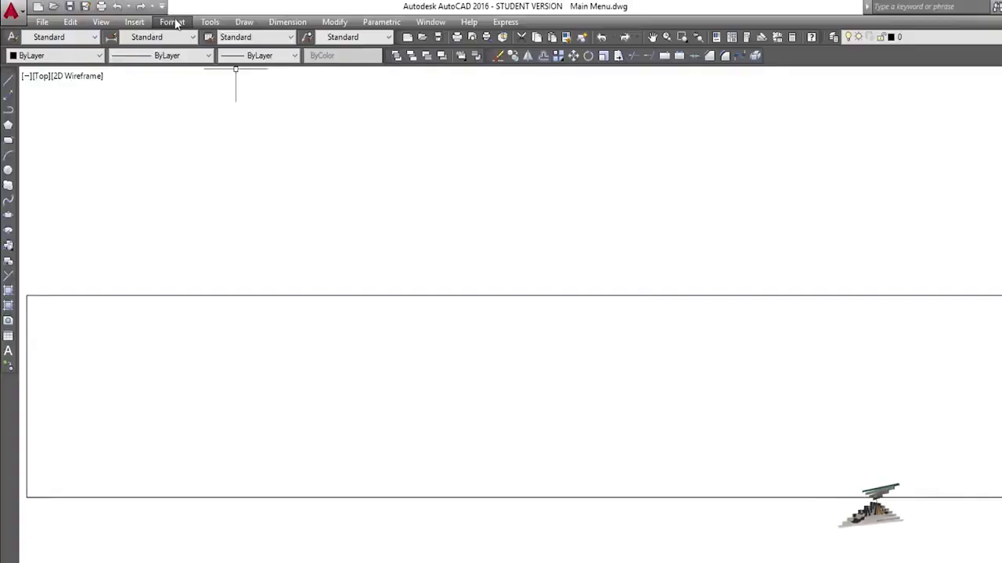
Step: Open the Dimension Style Manager from the Format menu and keep Standard as current
{"action": "left_click", "coordinate": [172, 22]}
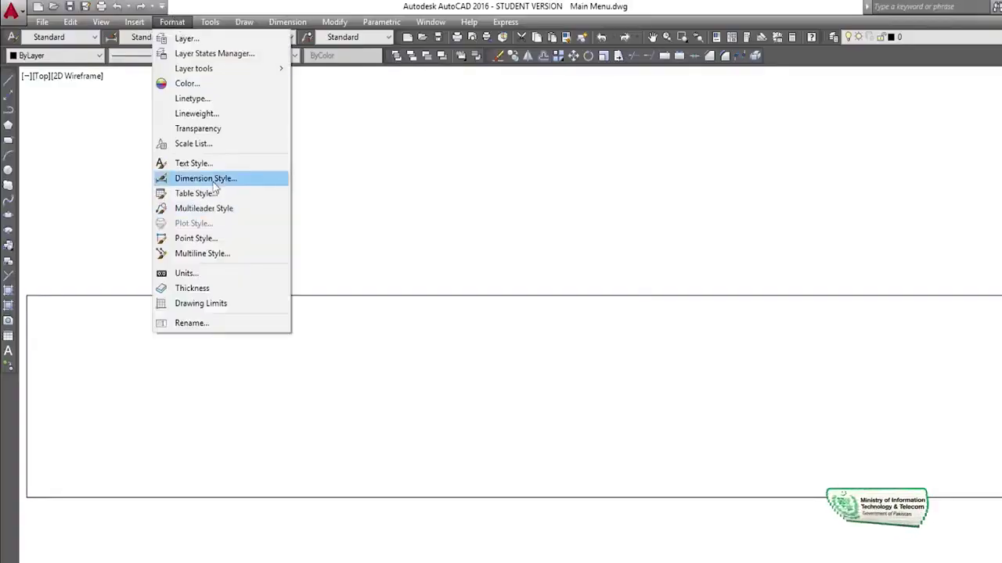
{"action": "left_click", "coordinate": [223, 179]}
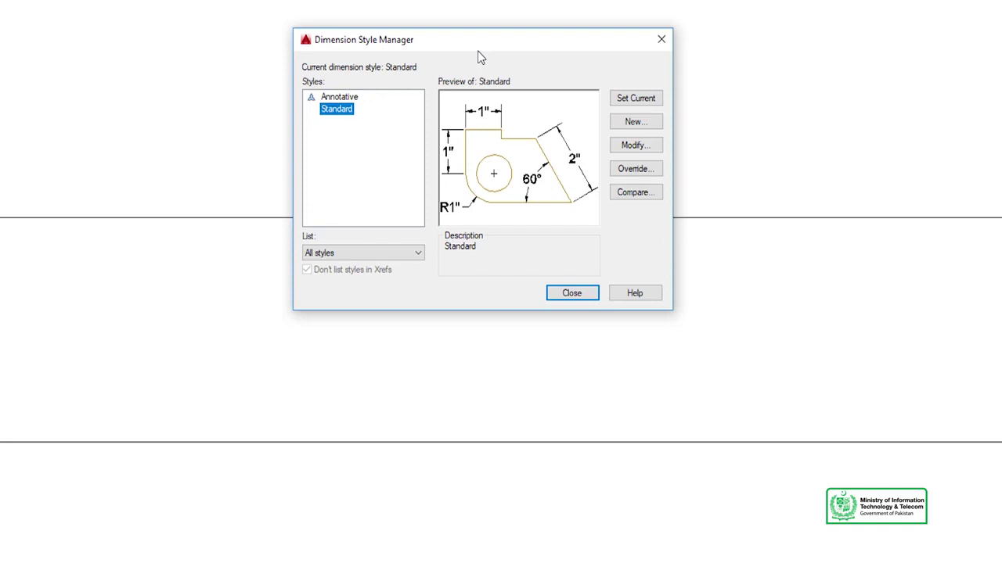
{"action": "left_click", "coordinate": [628, 106]}
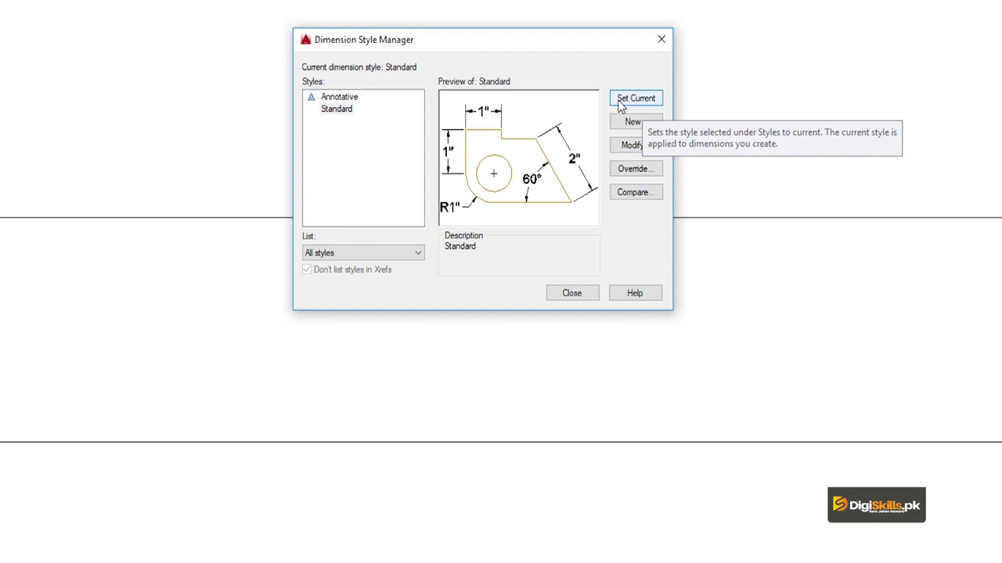
{"action": "left_click", "coordinate": [620, 106]}
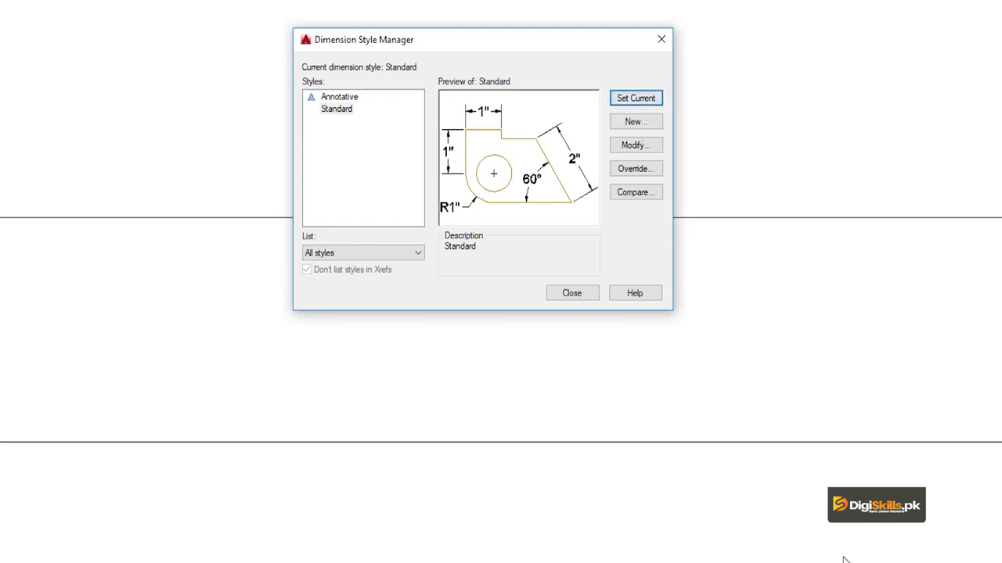
Step: Cancel creating a new dimension style and open Standard for modification instead
{"action": "left_click", "coordinate": [622, 125]}
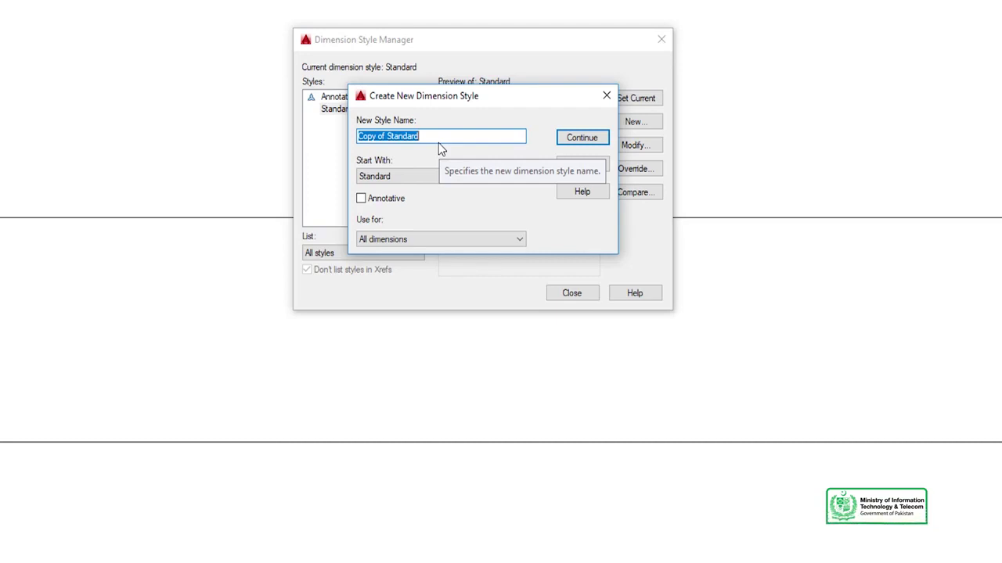
{"action": "left_click", "coordinate": [607, 98]}
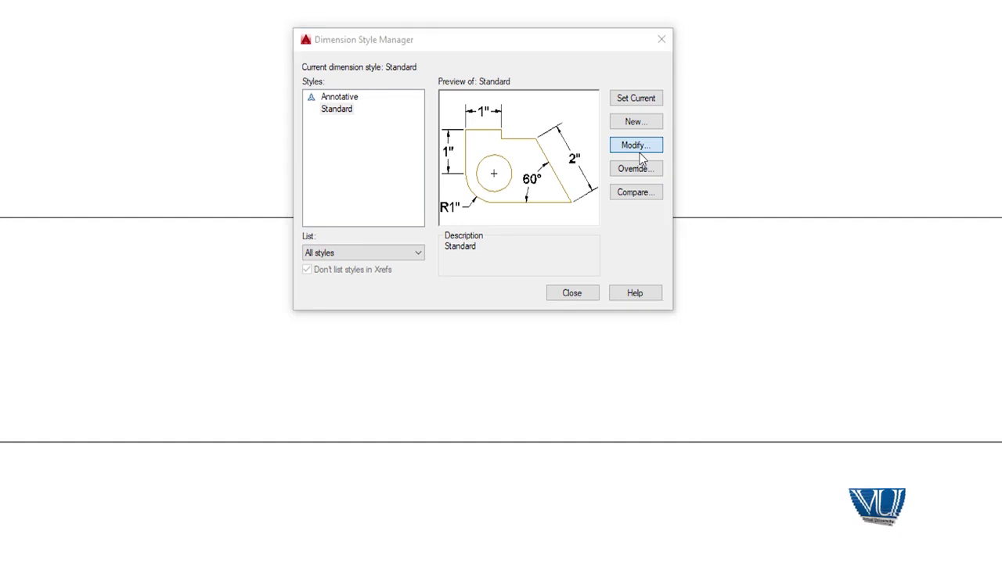
{"action": "left_click", "coordinate": [639, 148]}
Step: Confirm Standard's primary units as Architectural with 0'-0" precision
{"action": "left_click_drag", "start_coordinate": [553, 158], "coordinate": [557, 75]}
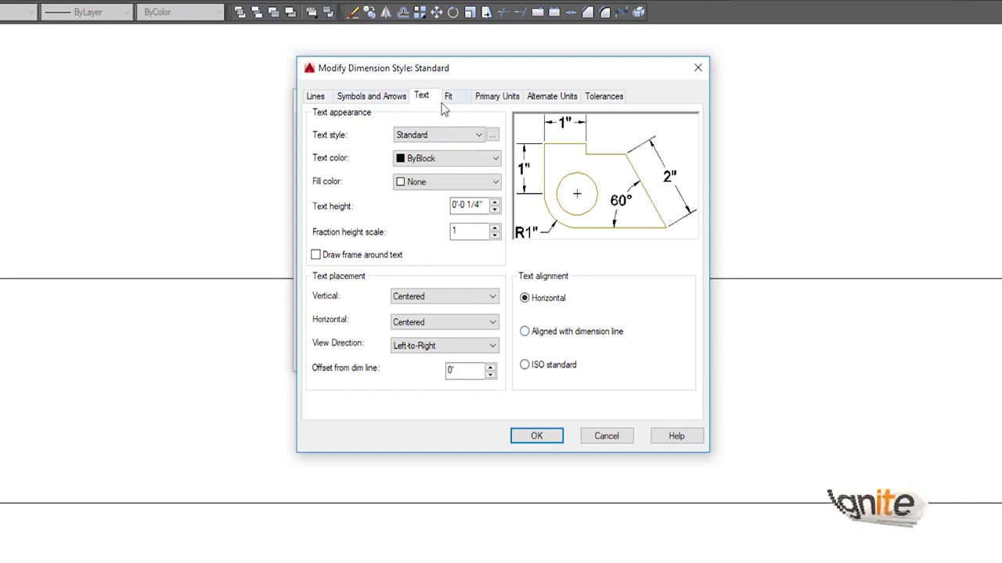
{"action": "left_click", "coordinate": [495, 101]}
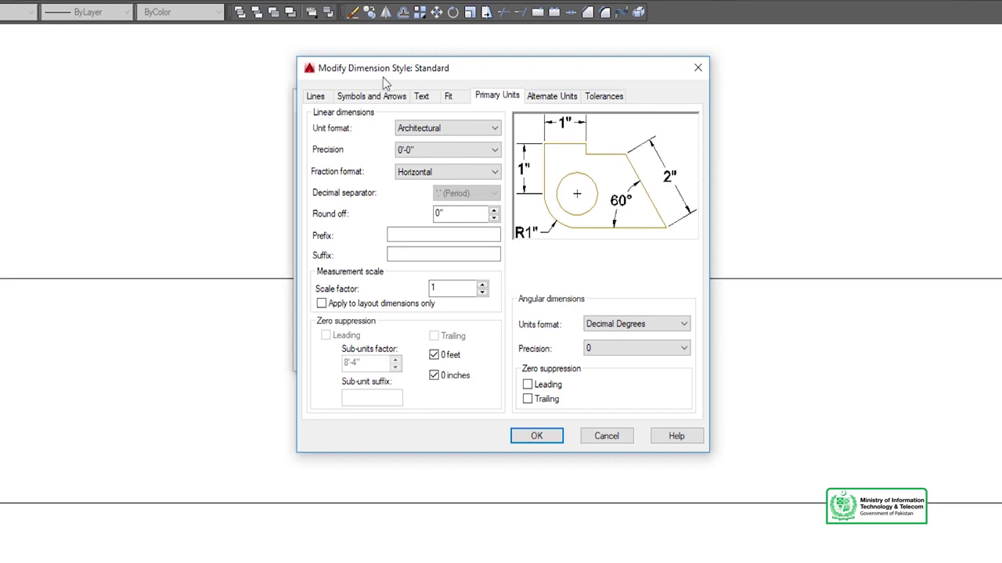
{"action": "left_click", "coordinate": [413, 130]}
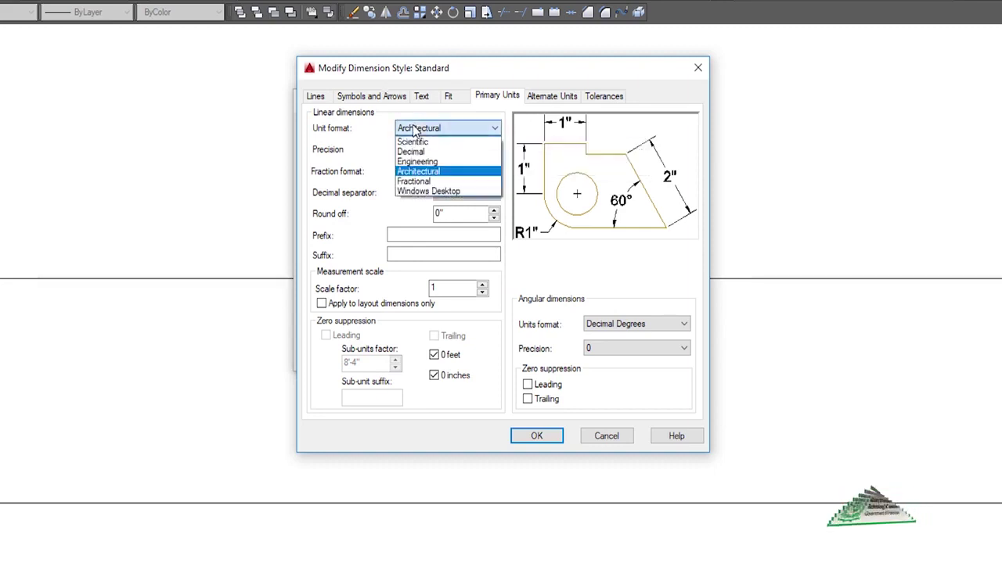
{"action": "left_click", "coordinate": [415, 172]}
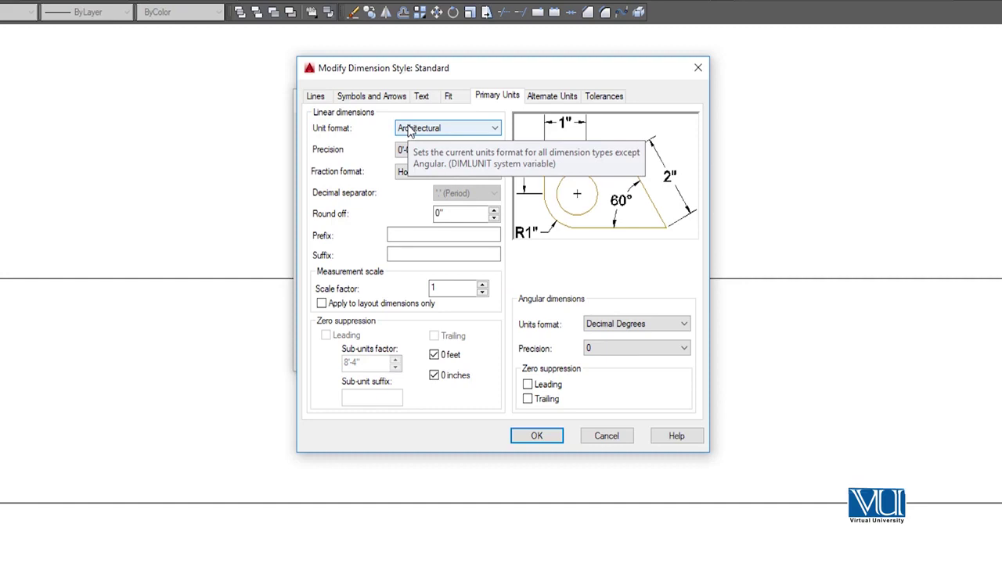
{"action": "left_click", "coordinate": [414, 150]}
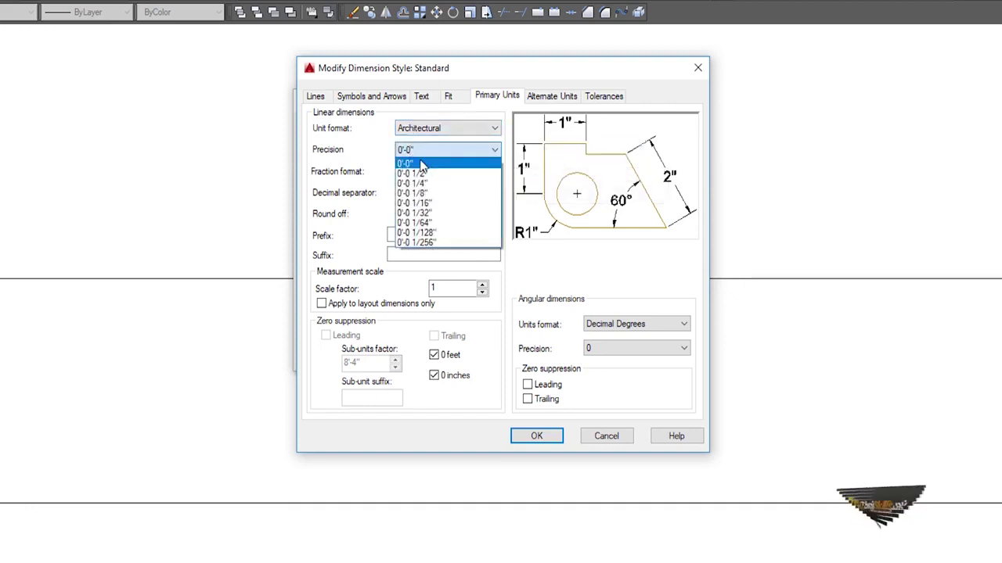
{"action": "left_click", "coordinate": [420, 164]}
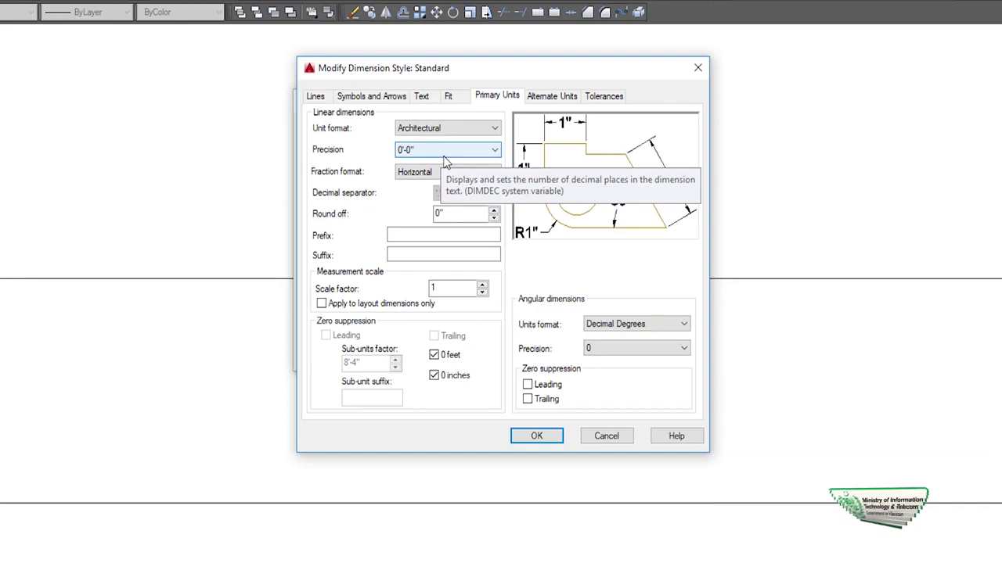
{"action": "left_click", "coordinate": [419, 100]}
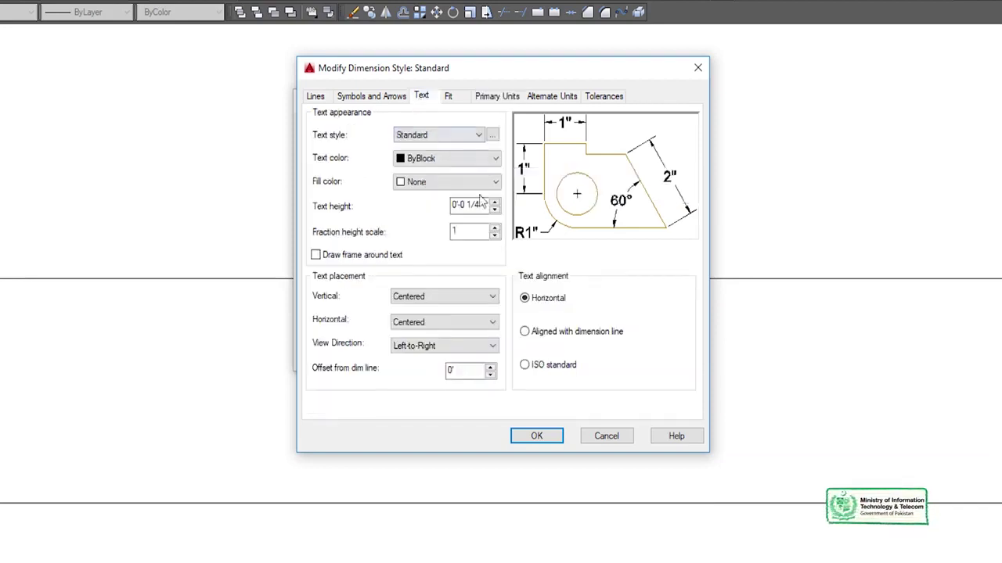
Step: Set the dimension text colour to Red, keeping Standard as the text style
{"action": "left_click", "coordinate": [426, 136]}
{"action": "left_click", "coordinate": [423, 157]}
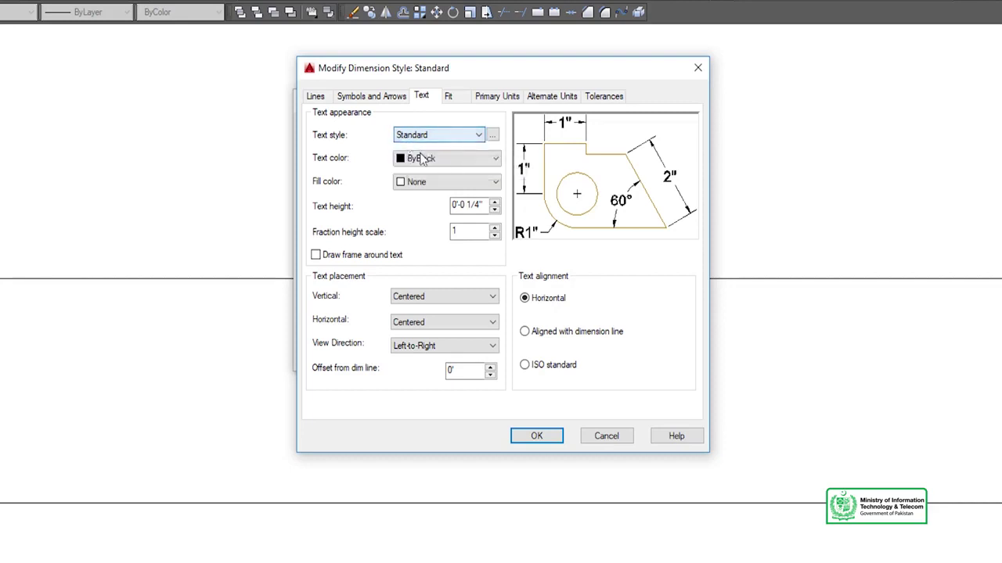
{"action": "left_click", "coordinate": [422, 159]}
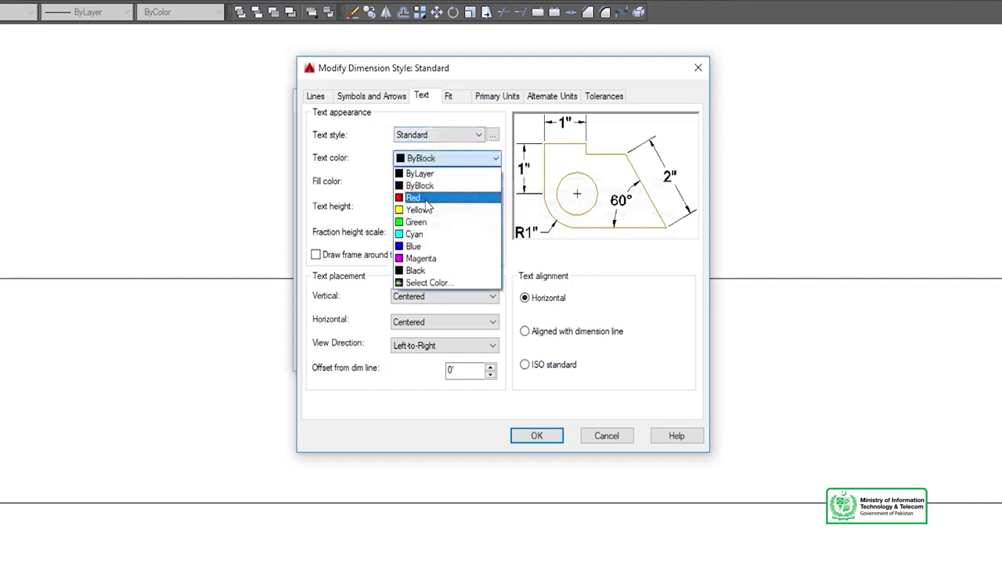
{"action": "left_click", "coordinate": [425, 199]}
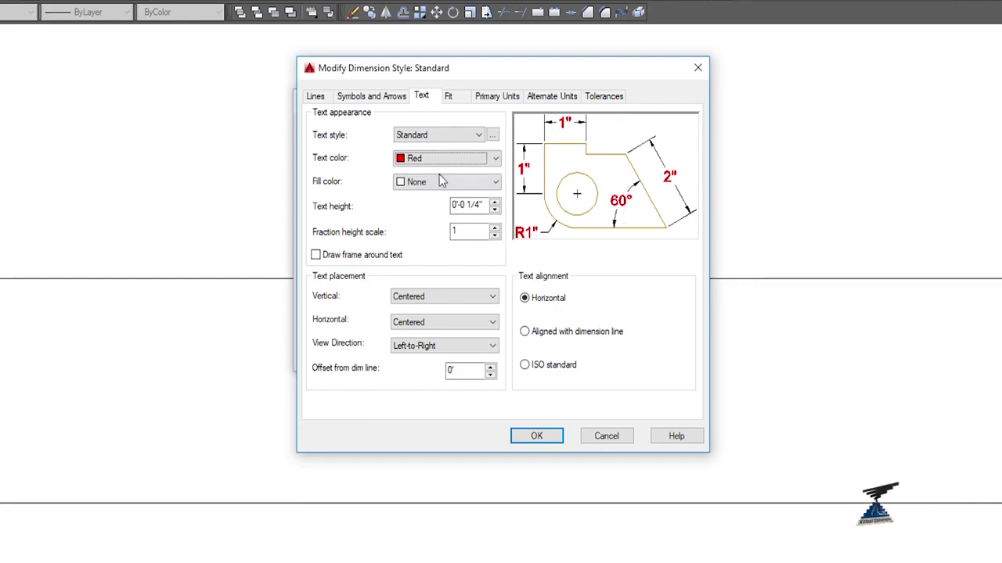
{"action": "left_click", "coordinate": [419, 161]}
{"action": "left_click", "coordinate": [423, 209]}
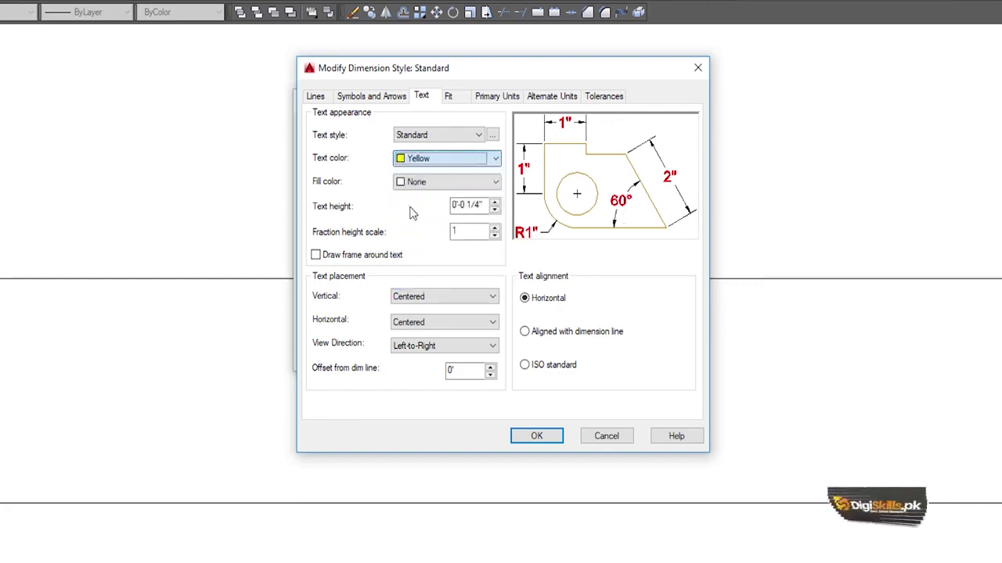
{"action": "left_click", "coordinate": [430, 159]}
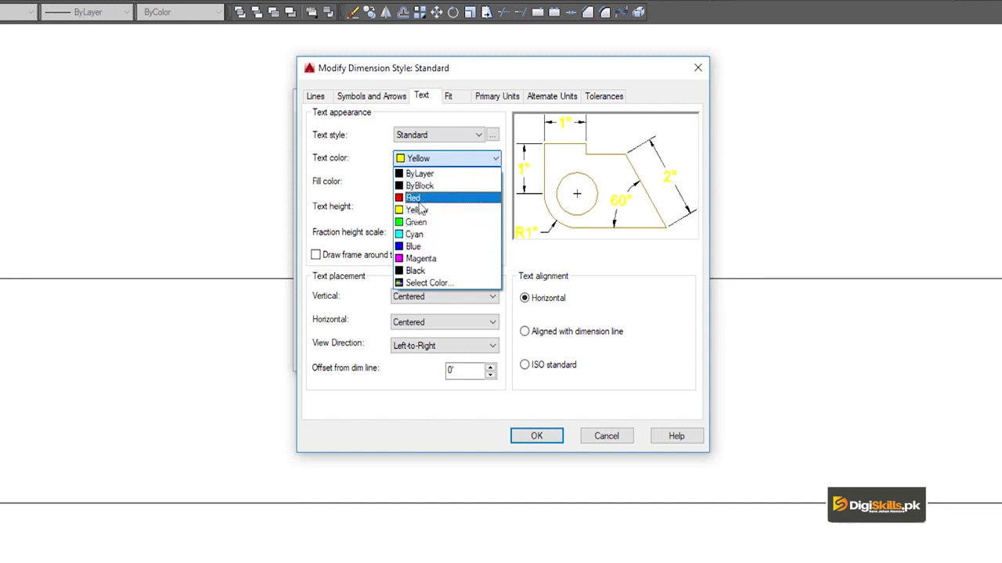
{"action": "left_click", "coordinate": [461, 198]}
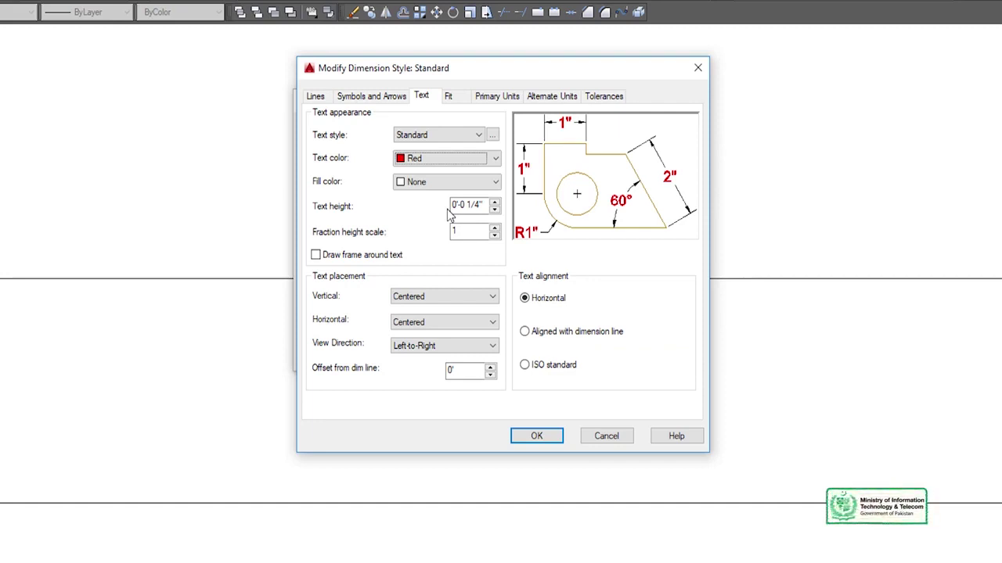
Step: Change the text height to 20 and accept the modified style settings
{"action": "left_click_drag", "start_coordinate": [484, 205], "coordinate": [431, 218]}
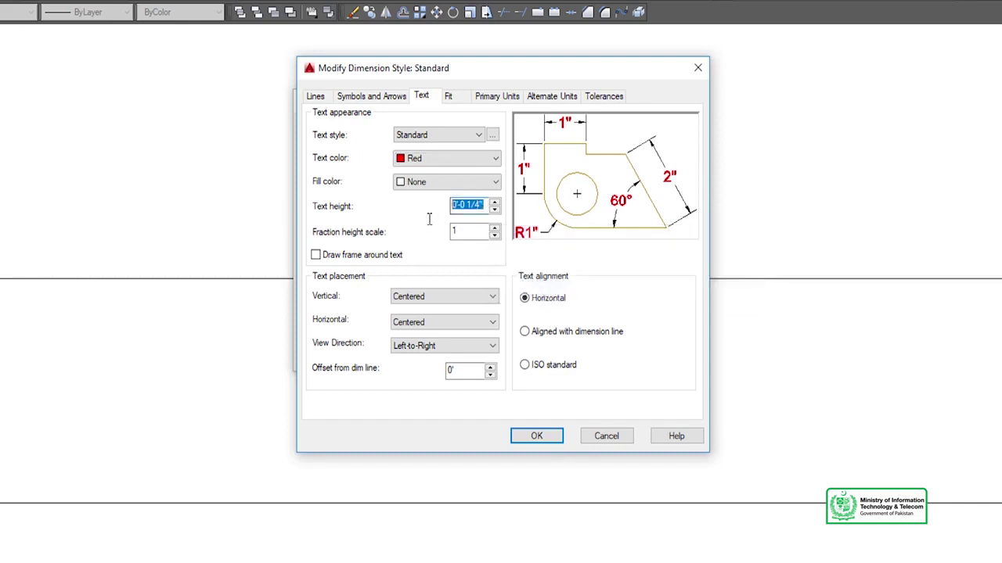
{"action": "type", "text": "20"}
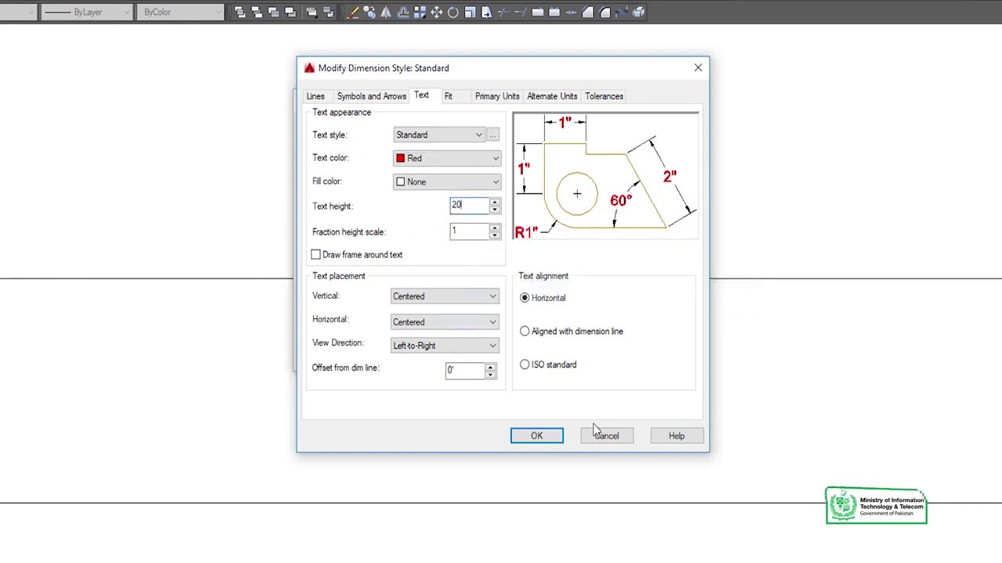
{"action": "left_click", "coordinate": [532, 437]}
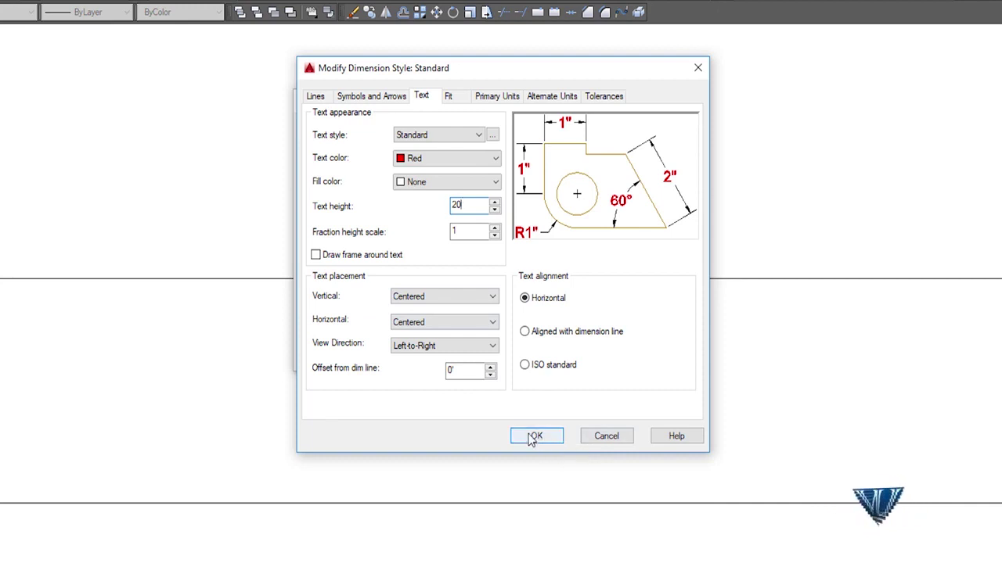
{"action": "left_click", "coordinate": [532, 438]}
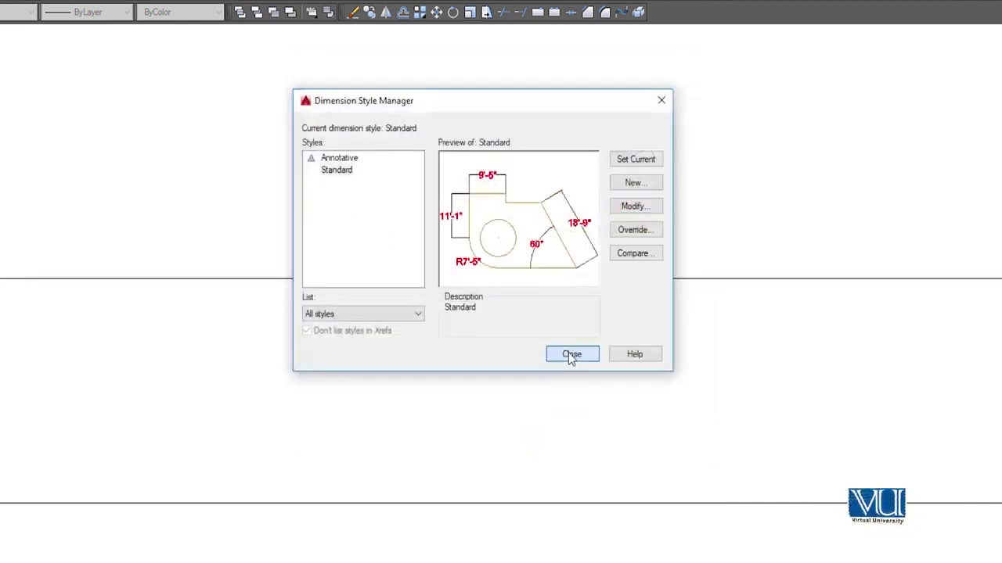
Step: Close the Dimension Style Manager and zoom in on the red 1000' dimension text
{"action": "left_click", "coordinate": [568, 354]}
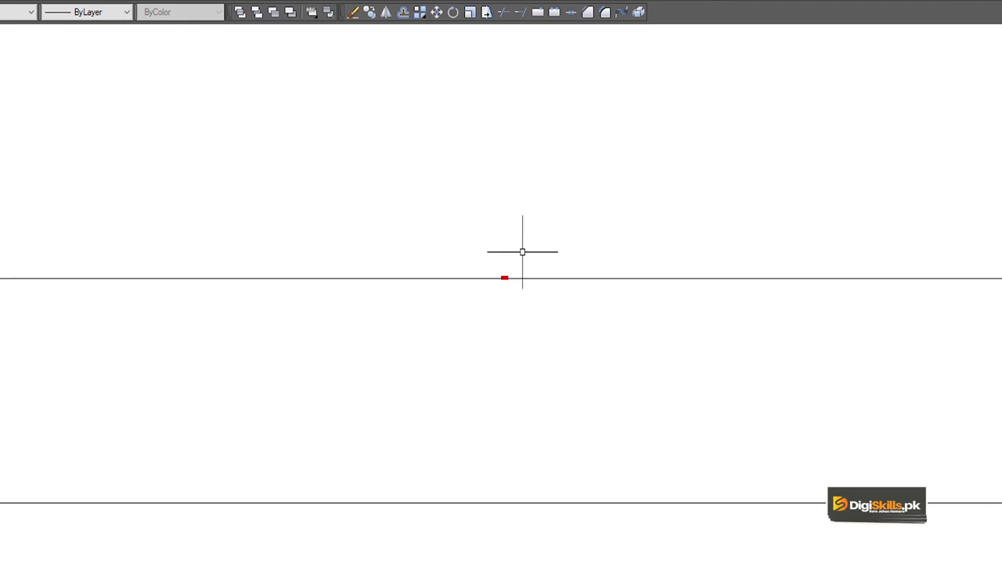
{"action": "scroll", "coordinate": [510, 278], "scroll_direction": "down", "scroll_amount": 2}
{"action": "scroll", "coordinate": [511, 280], "scroll_direction": "up", "scroll_amount": 3}
{"action": "scroll", "coordinate": [506, 277], "scroll_direction": "up", "scroll_amount": 3}
{"action": "scroll", "coordinate": [506, 277], "scroll_direction": "up", "scroll_amount": 2}
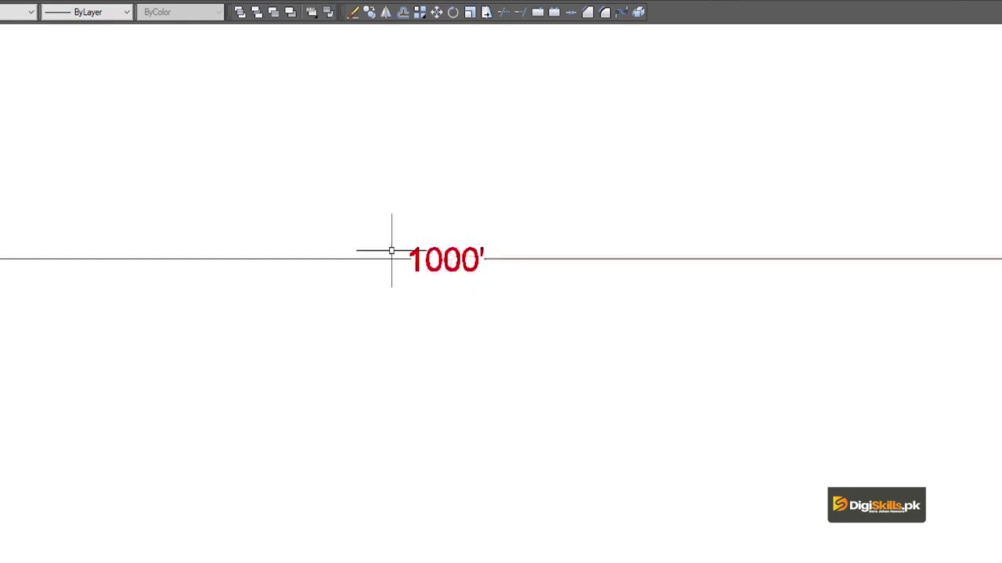
{"action": "scroll", "coordinate": [435, 274], "scroll_direction": "down", "scroll_amount": 3}
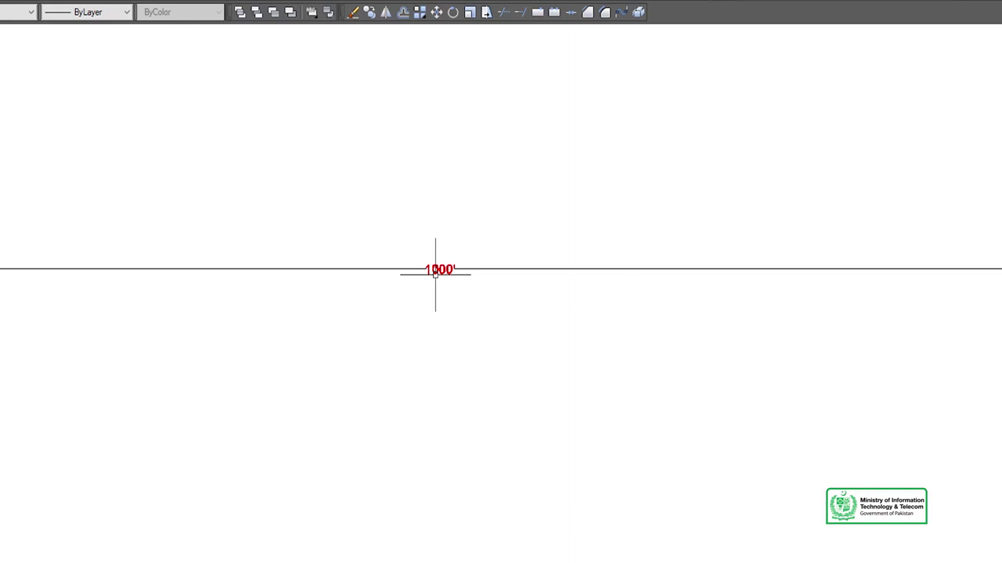
Step: Reopen Standard via the D command and change its text height from 1'-8" to 15'
{"action": "type", "text": "d"}
{"action": "key", "text": "Return"}
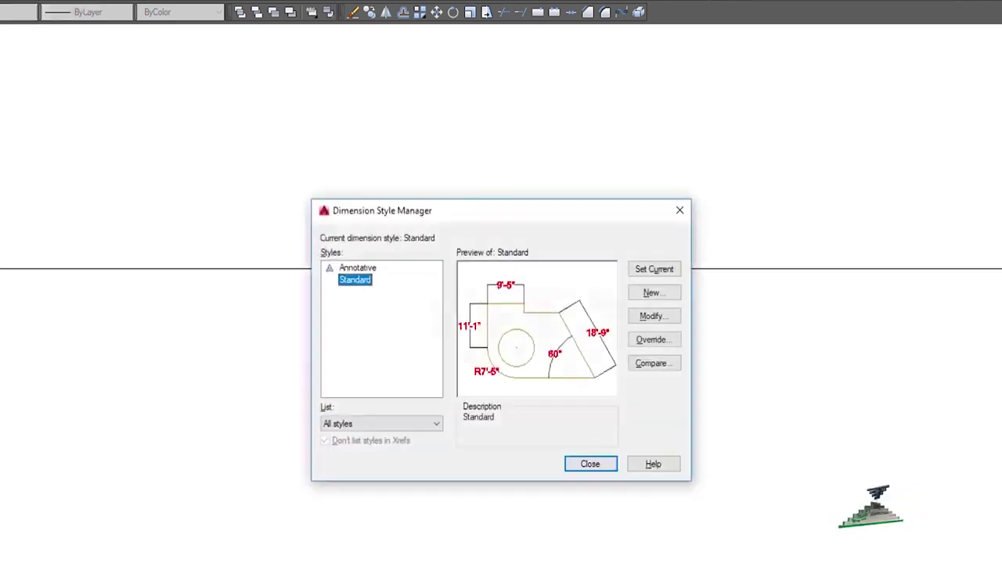
{"action": "left_click", "coordinate": [651, 316]}
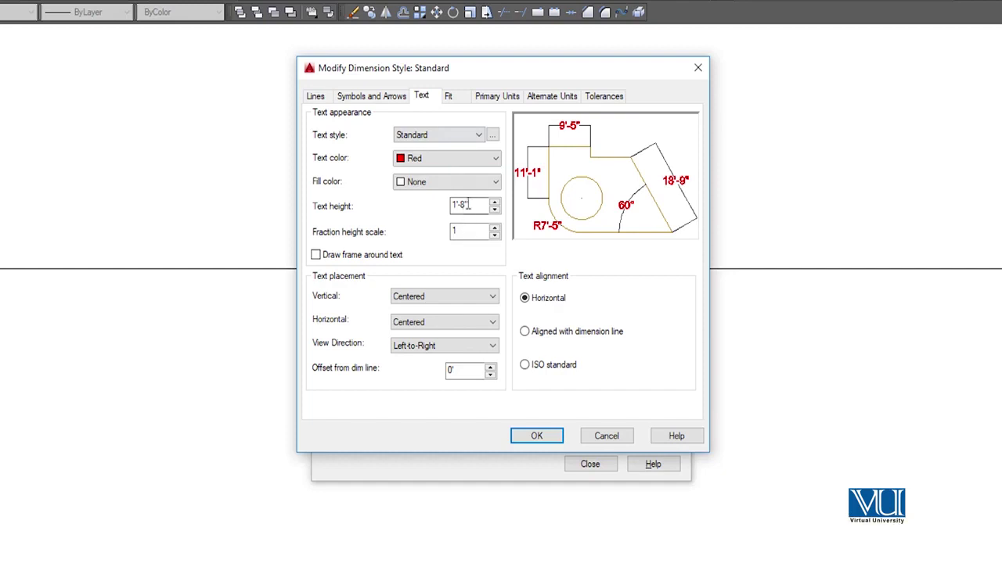
{"action": "mouse_move", "coordinate": [474, 205]}
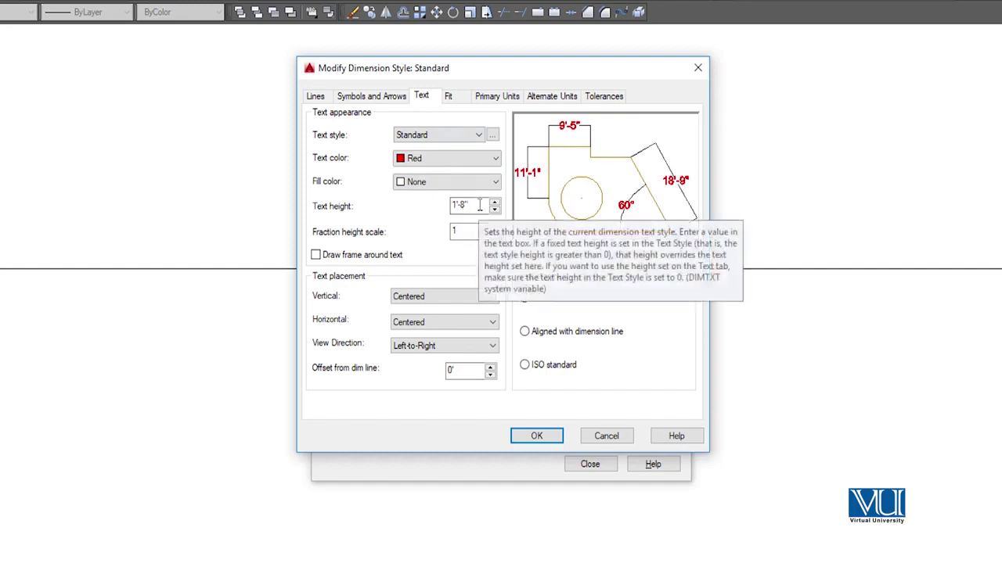
{"action": "double_click", "coordinate": [462, 202]}
{"action": "type", "text": "15'"}
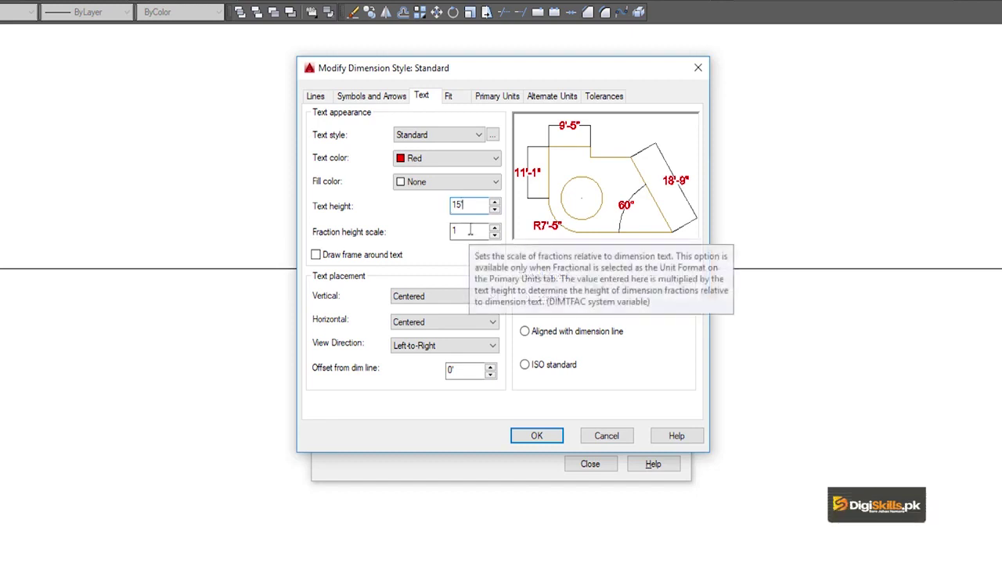
{"action": "key", "text": "BackSpace"}
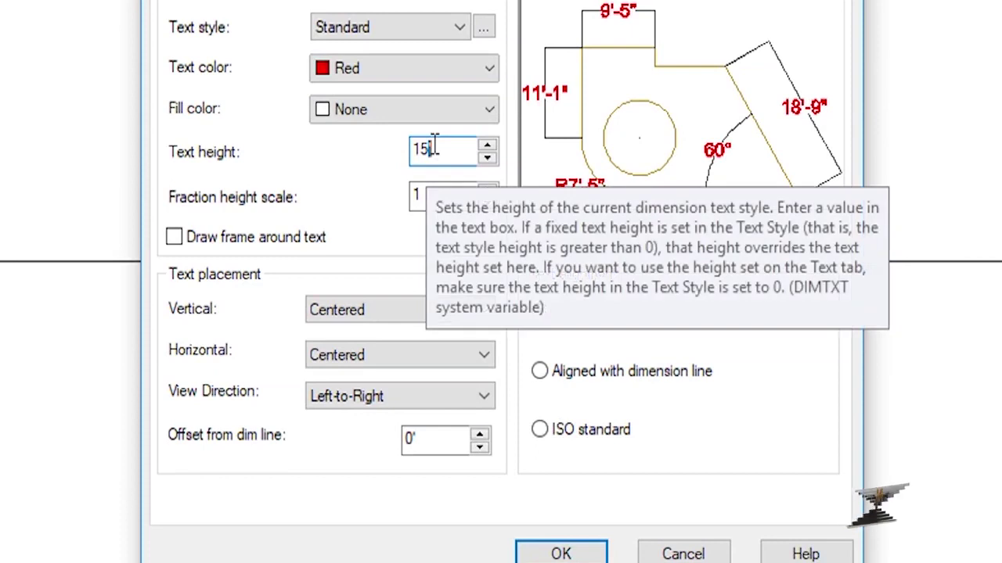
{"action": "double_click", "coordinate": [426, 149]}
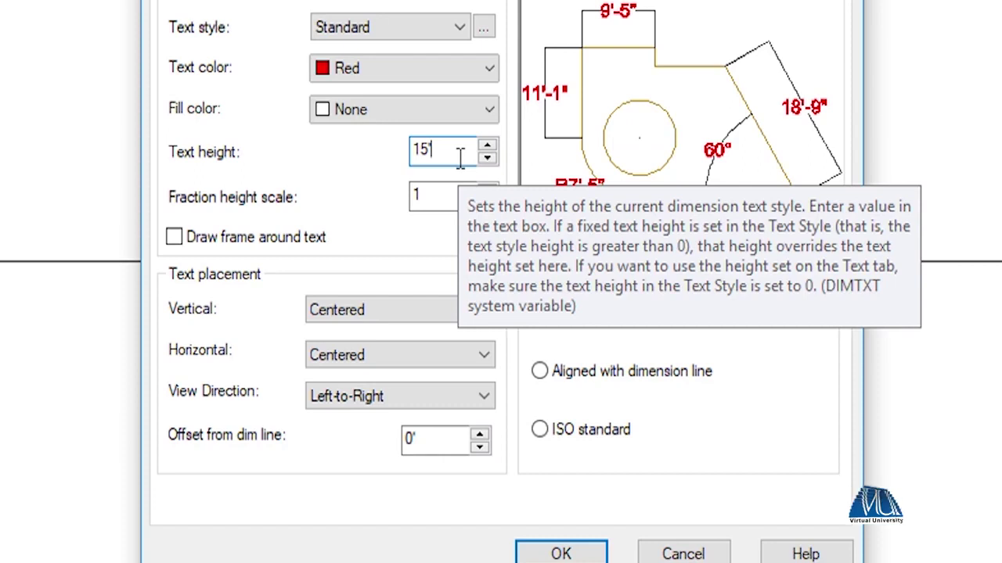
{"action": "type", "text": "'"}
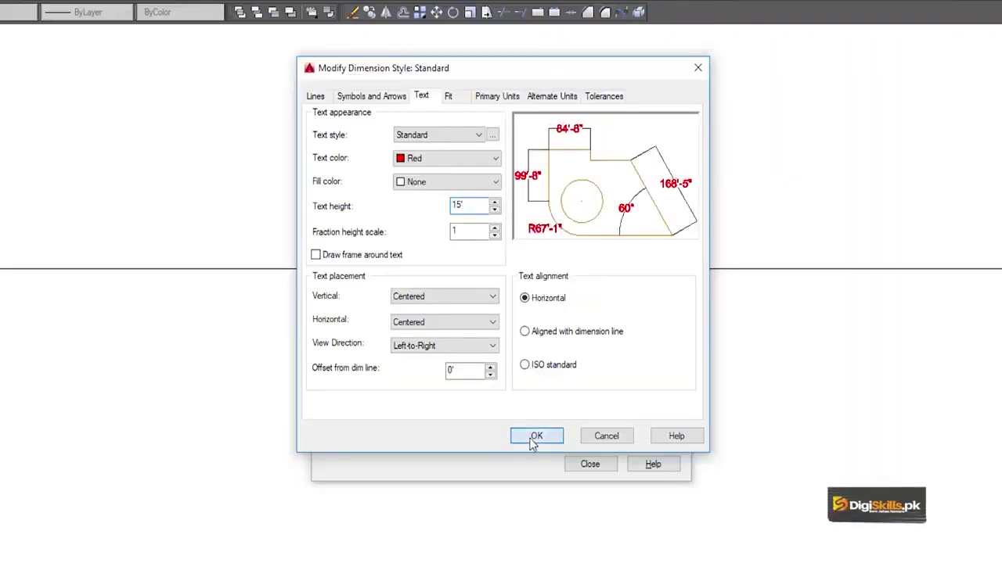
Step: Apply the 15' text height and close the Dimension Style Manager
{"action": "left_click", "coordinate": [534, 439]}
{"action": "left_click", "coordinate": [588, 466]}
{"action": "scroll", "coordinate": [528, 414], "scroll_direction": "down", "scroll_amount": 5}
{"action": "scroll", "coordinate": [527, 414], "scroll_direction": "down", "scroll_amount": 3}
{"action": "scroll", "coordinate": [528, 414], "scroll_direction": "down", "scroll_amount": 2}
{"action": "middle_click_drag", "start_coordinate": [527, 414], "coordinate": [497, 319]}
{"action": "scroll", "coordinate": [497, 320], "scroll_direction": "up", "scroll_amount": 4}
{"action": "scroll", "coordinate": [497, 318], "scroll_direction": "down", "scroll_amount": 2}
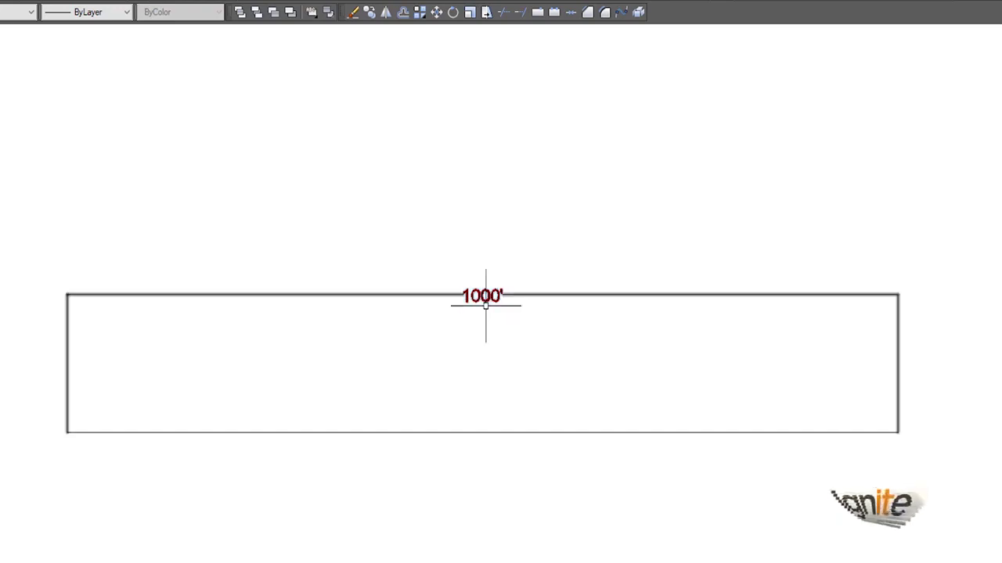
Step: Delete the rectangle and its 1000' dimension, then draw one vertical line
{"action": "left_click", "coordinate": [480, 294]}
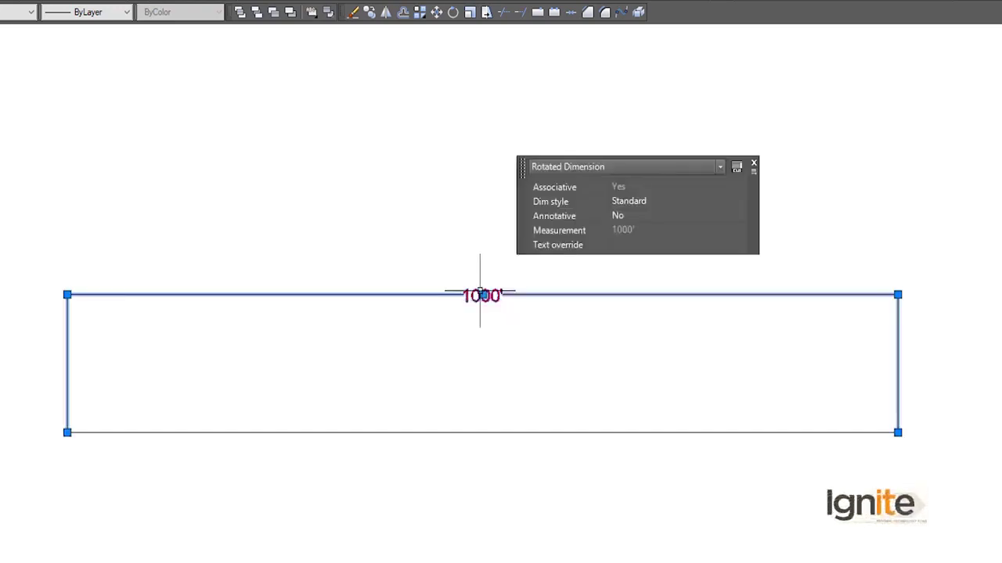
{"action": "key", "text": "Delete"}
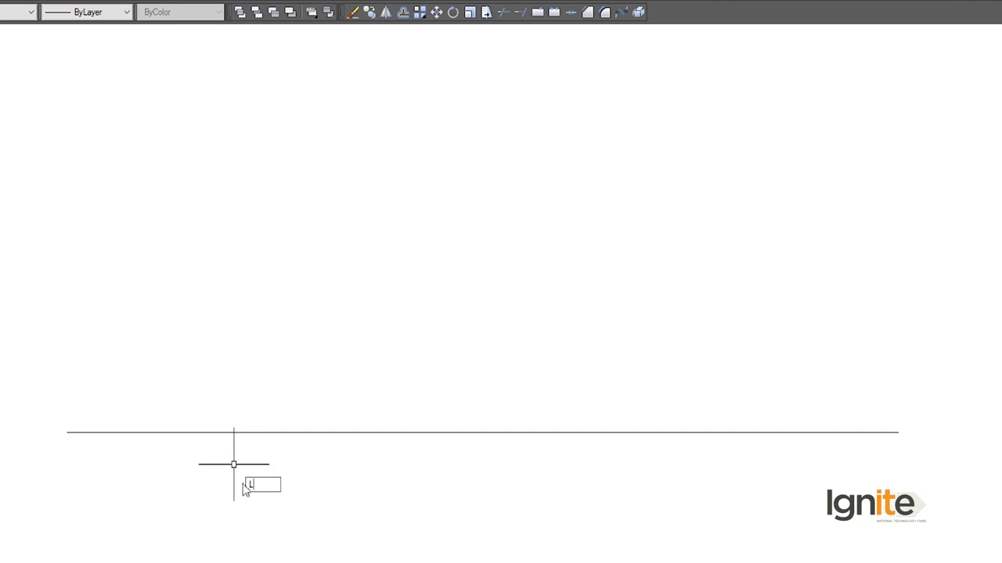
{"action": "key", "text": "Return"}
{"action": "left_click", "coordinate": [270, 112]}
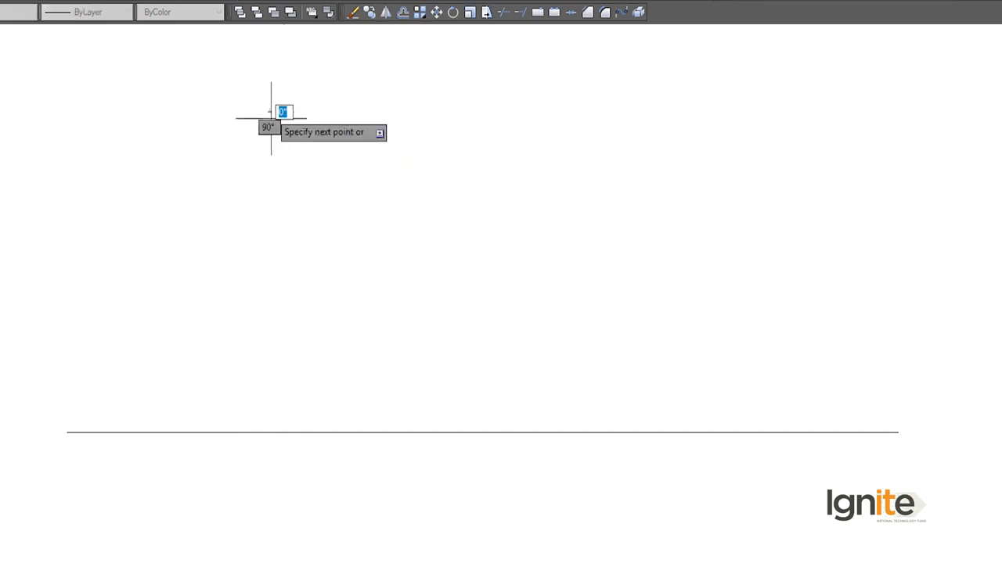
{"action": "left_click", "coordinate": [289, 405]}
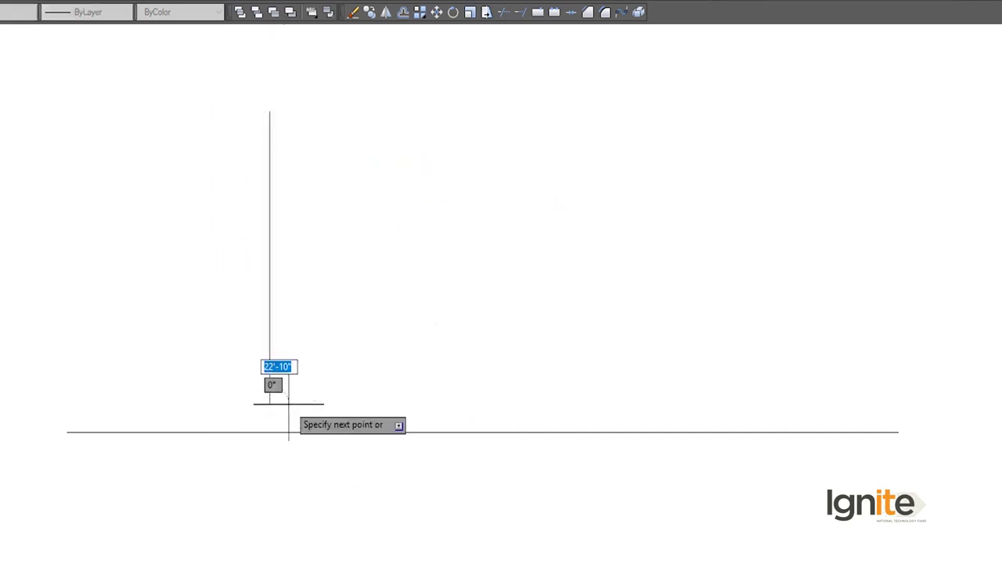
{"action": "key", "text": "Escape"}
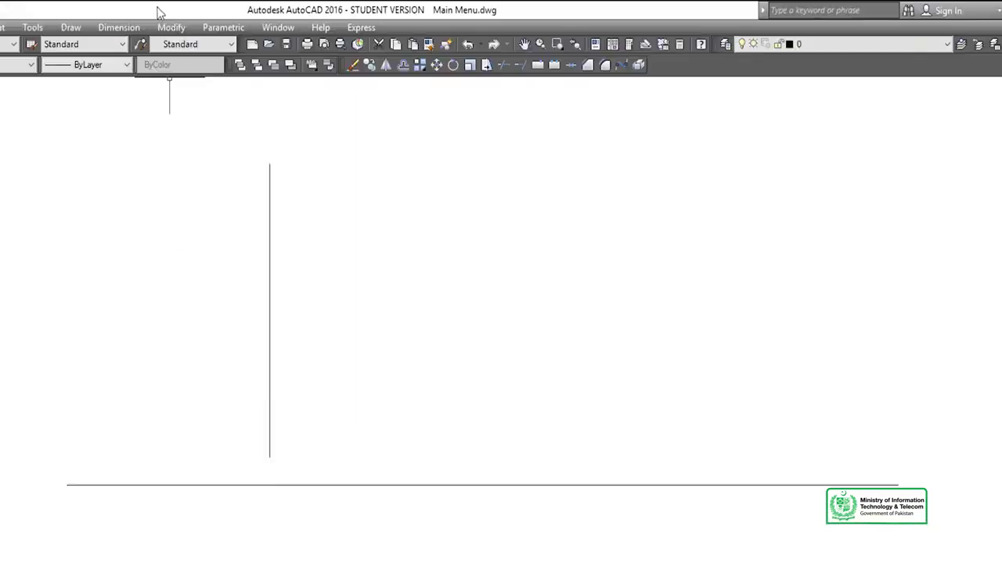
Step: Quick-dimension the vertical line, placing the red 339'-3" dimension to its right
{"action": "left_click", "coordinate": [129, 28]}
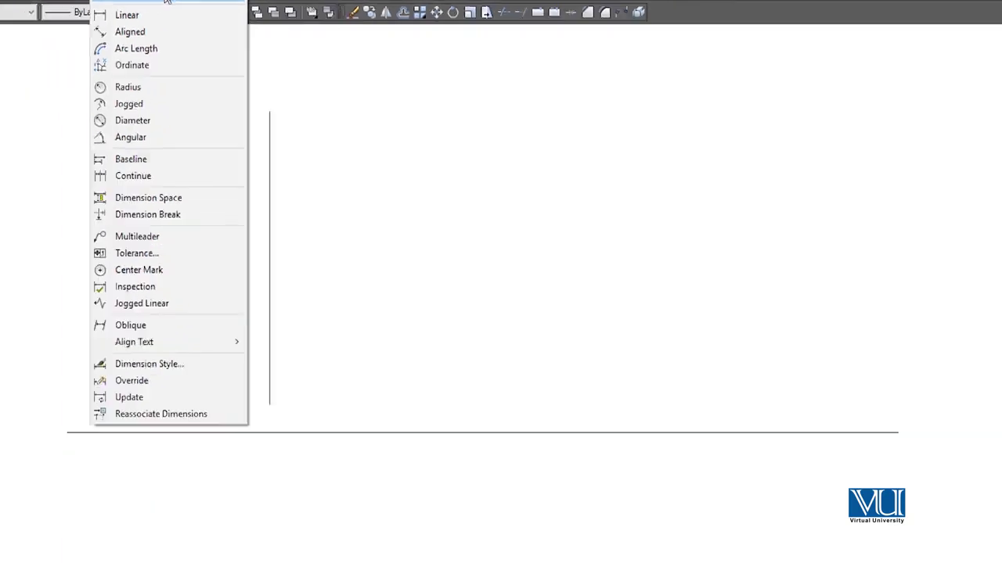
{"action": "left_click", "coordinate": [266, 67]}
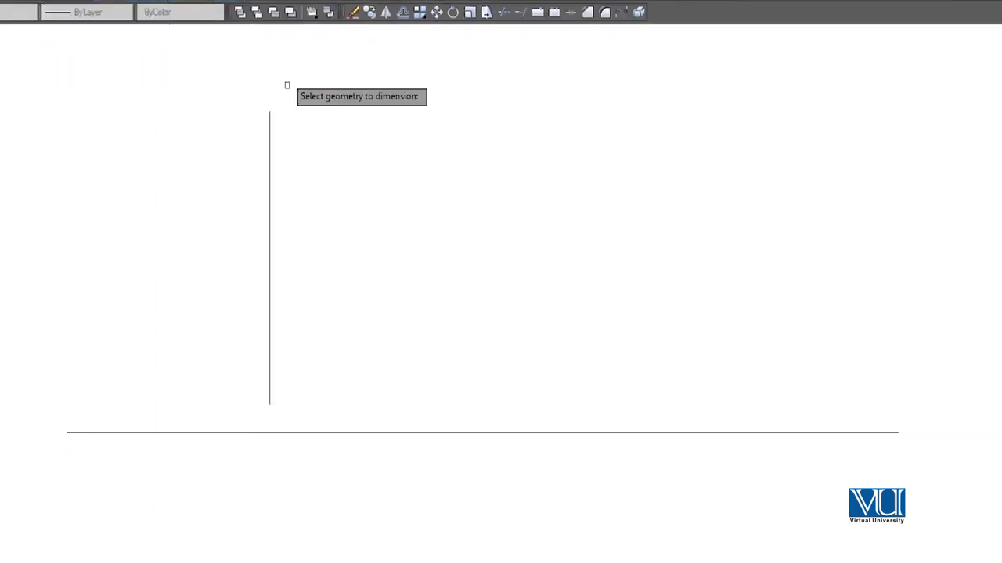
{"action": "left_click", "coordinate": [270, 173]}
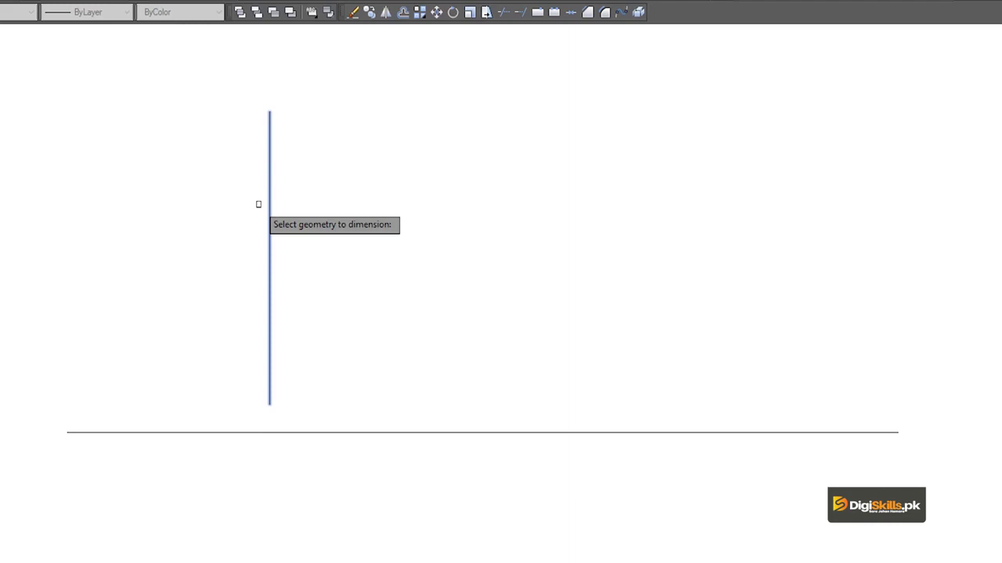
{"action": "key", "text": "Return"}
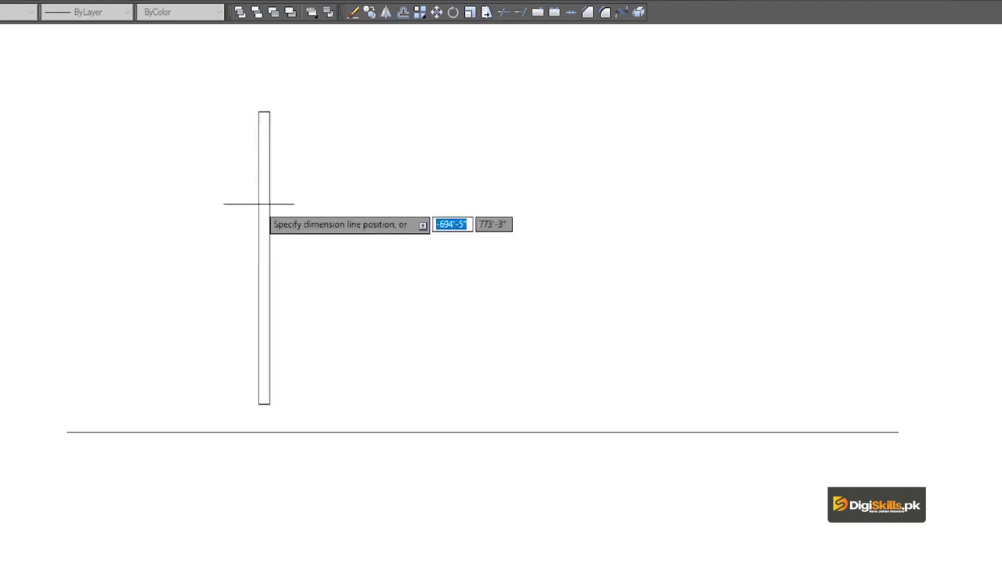
{"action": "left_click", "coordinate": [381, 190]}
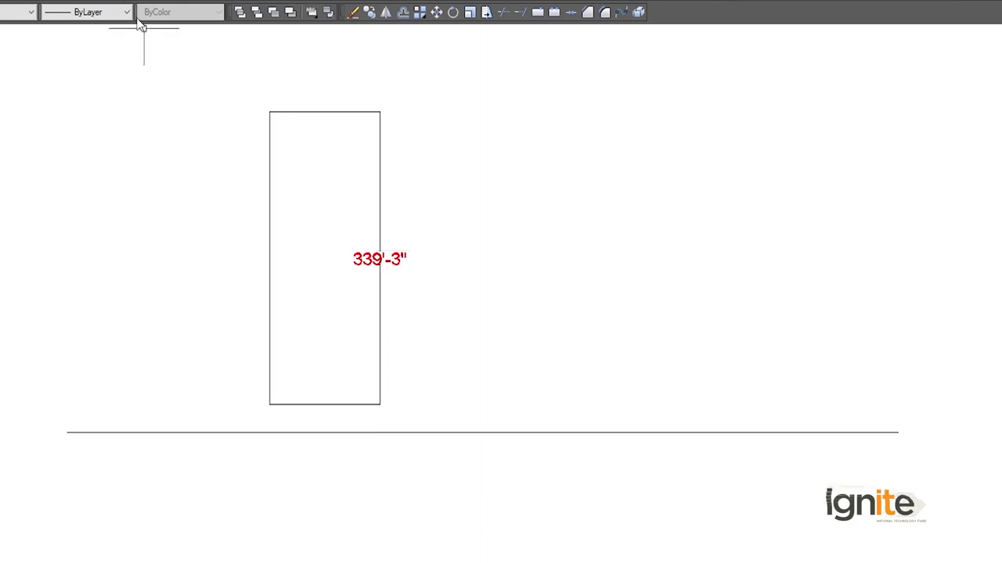
{"action": "left_click", "coordinate": [319, 28]}
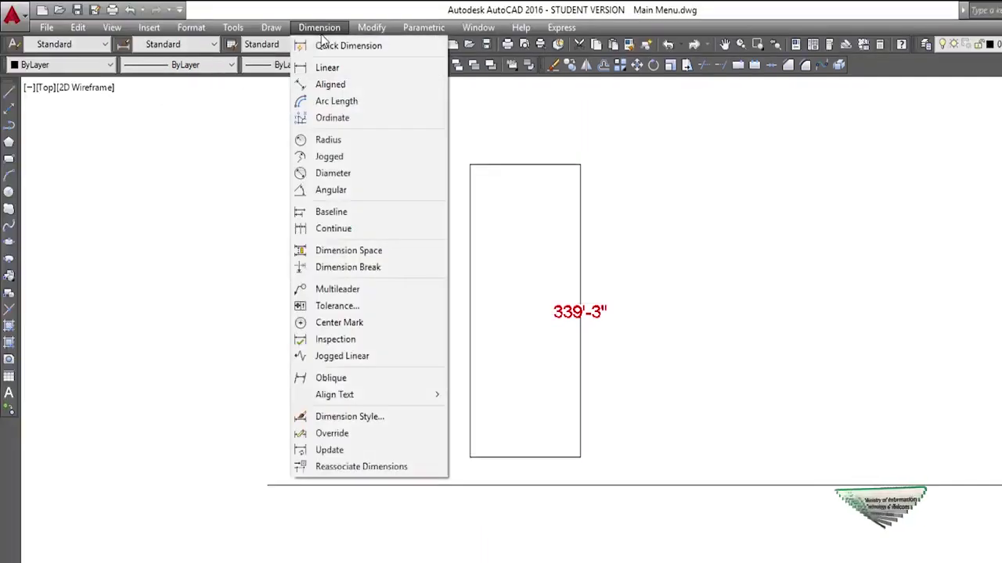
Step: Close the Dimension menu without choosing a command
{"action": "left_click", "coordinate": [320, 28]}
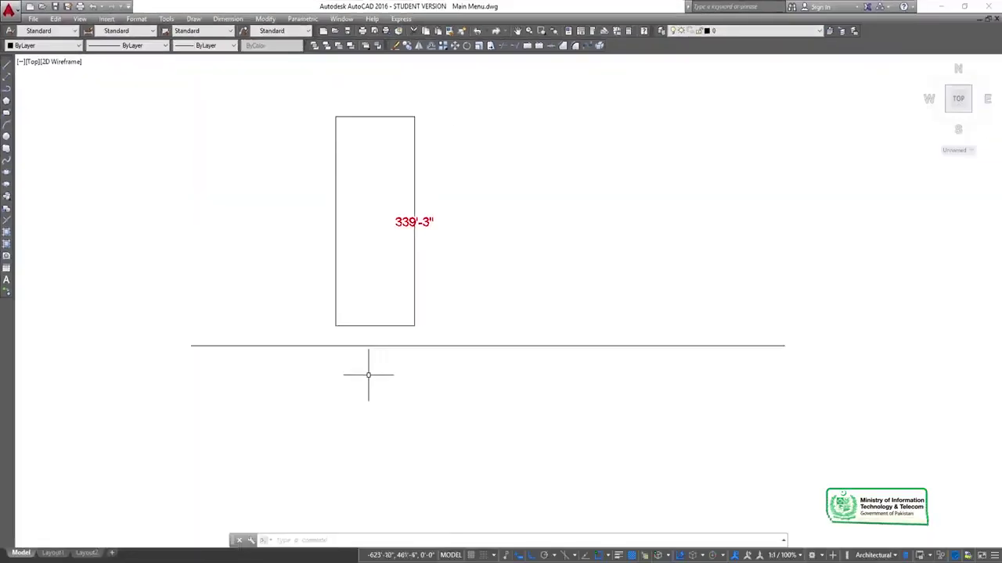